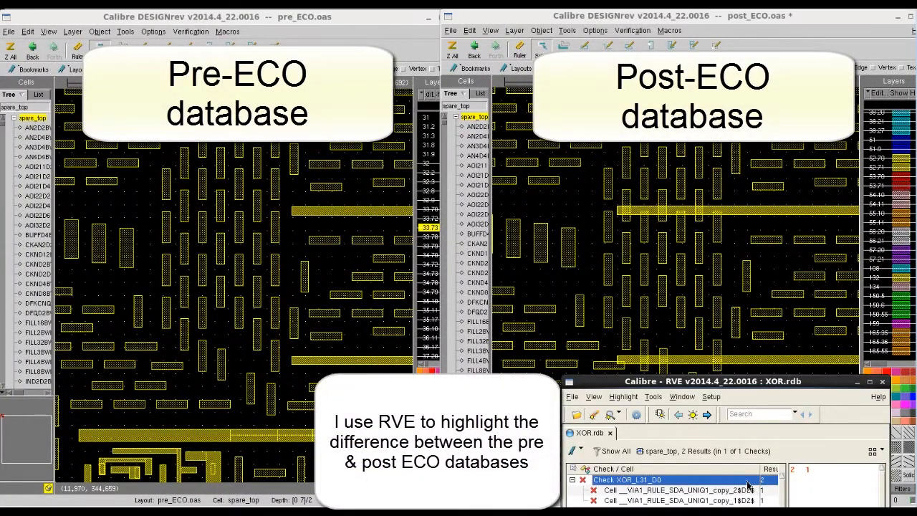
# Step: Bring up the context actions for the XOR_L31_D0 check in the RVE results
pyautogui.rightClick(747, 480)
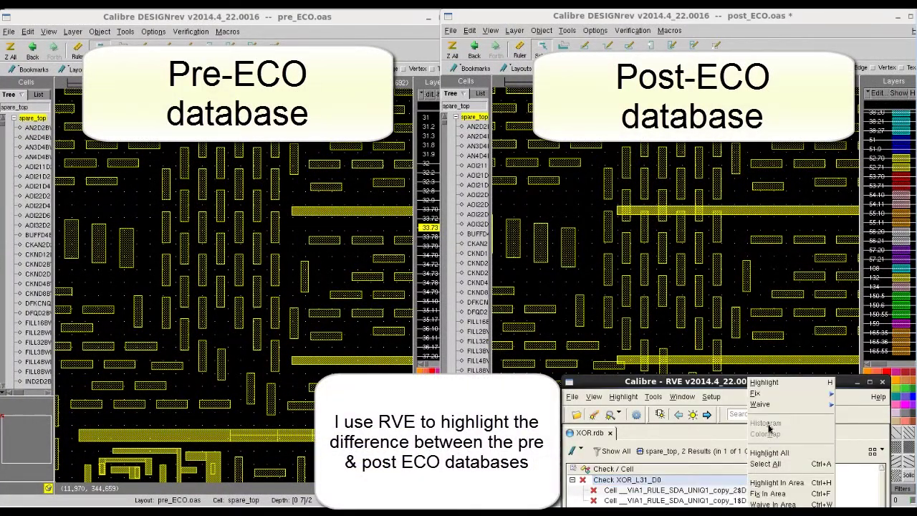
# Step: Highlight the two XOR_L31_D0 differences on the post-ECO layout and minimize RVE
pyautogui.click(774, 385)
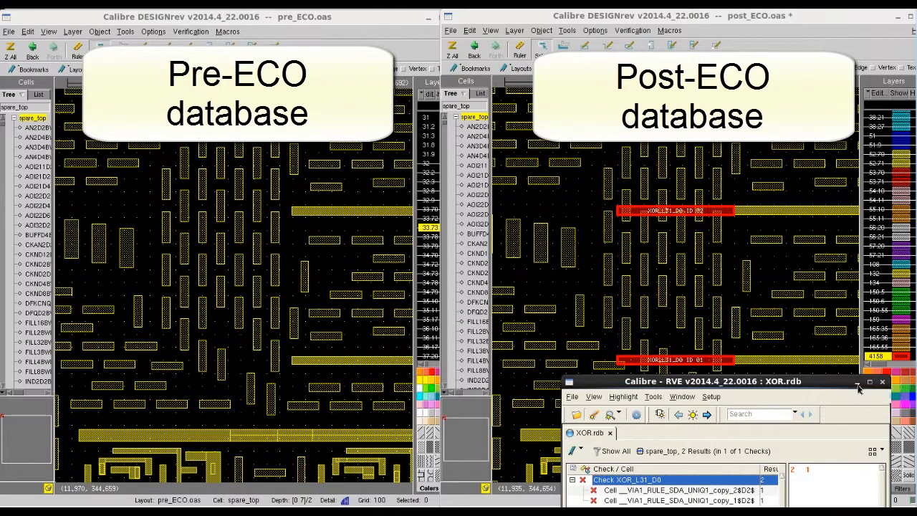
pyautogui.click(868, 382)
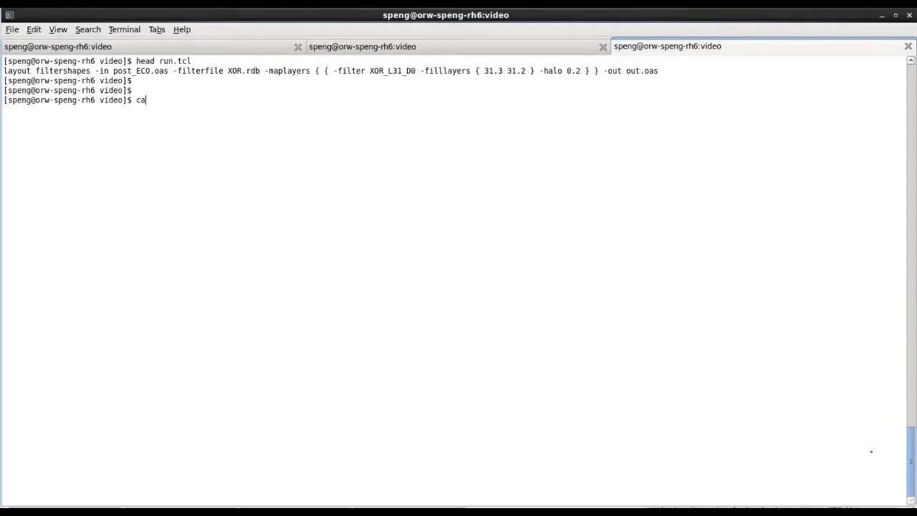
pyautogui.write('calibredrv ')
pyautogui.write('run.tcl')
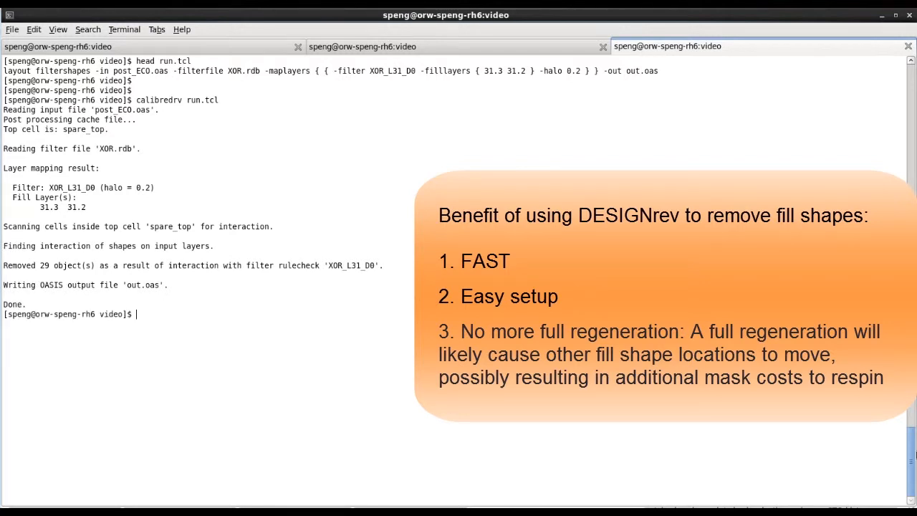
pyautogui.write('calibre')
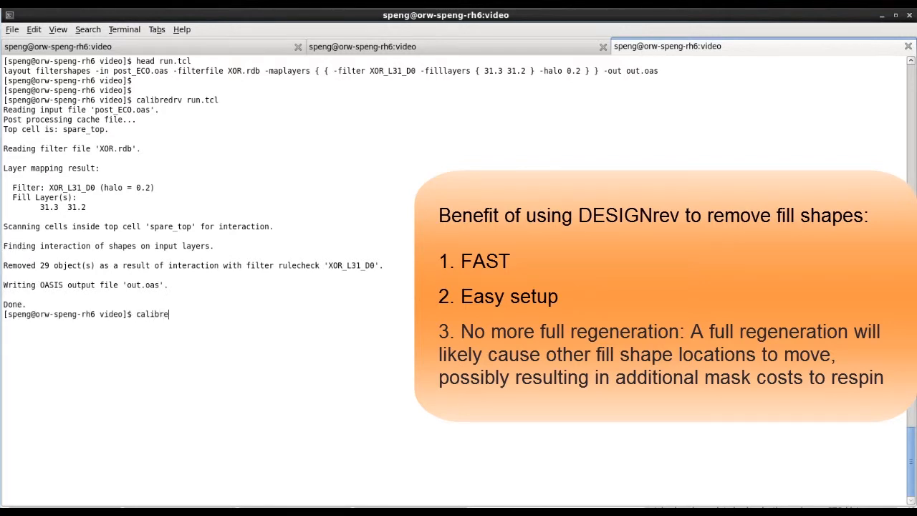
pyautogui.write('drv out.oas')
# Step: Run 'calibredrv out.oas' to open the filtered output database in DESIGNrev
pyautogui.press('Return')
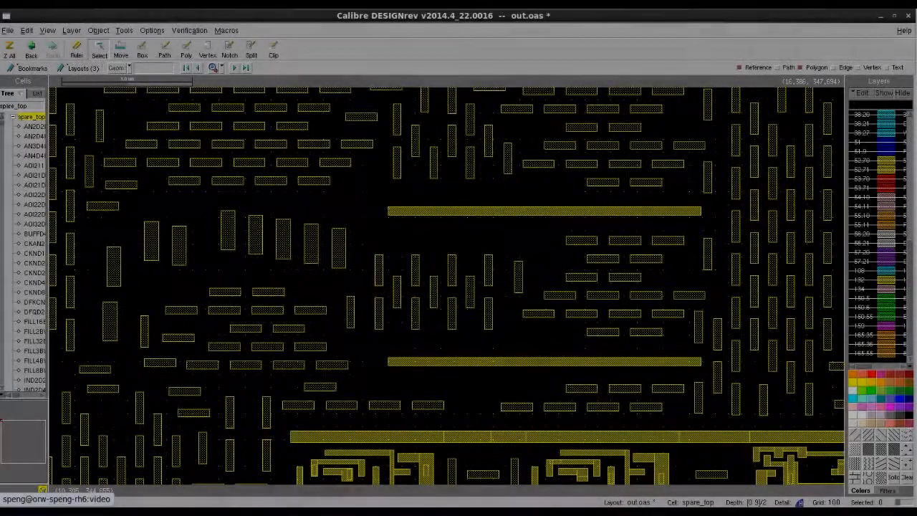